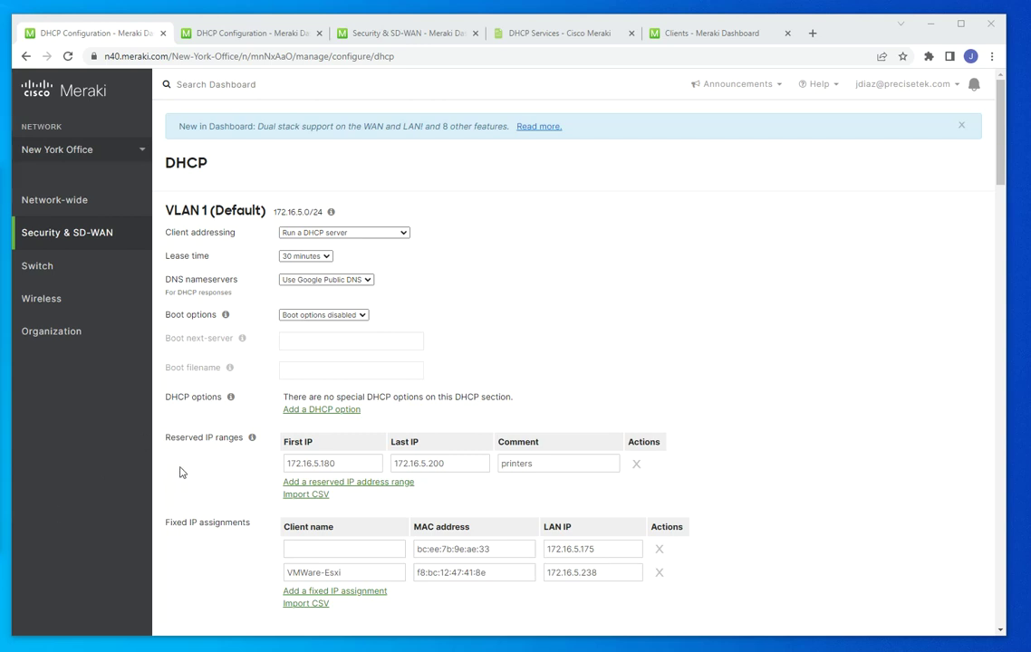
Bring up the appliance's DHCP settings page and scroll through its VLAN sections
left_click(111, 316)
mouse_move(70, 231)
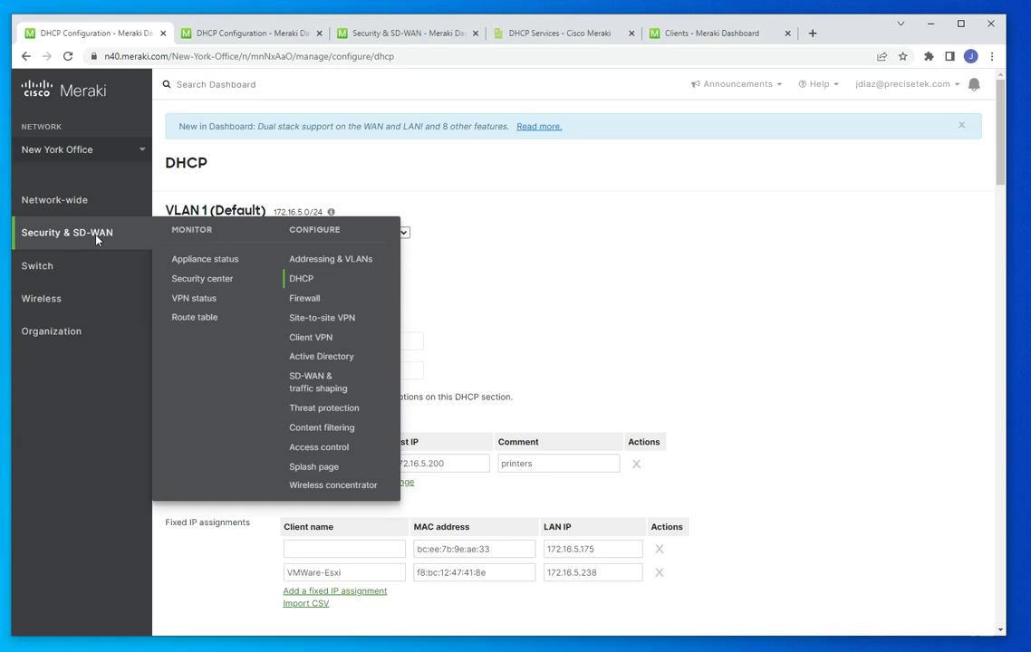
left_click(304, 280)
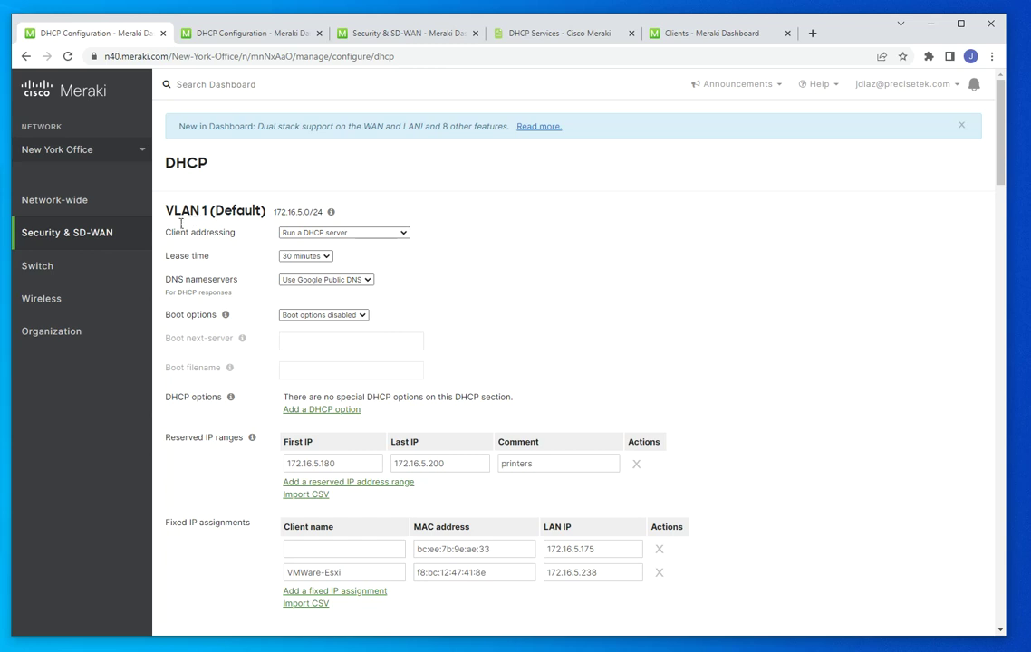
scroll(190, 236, "down", 4)
scroll(212, 352, "down", 10)
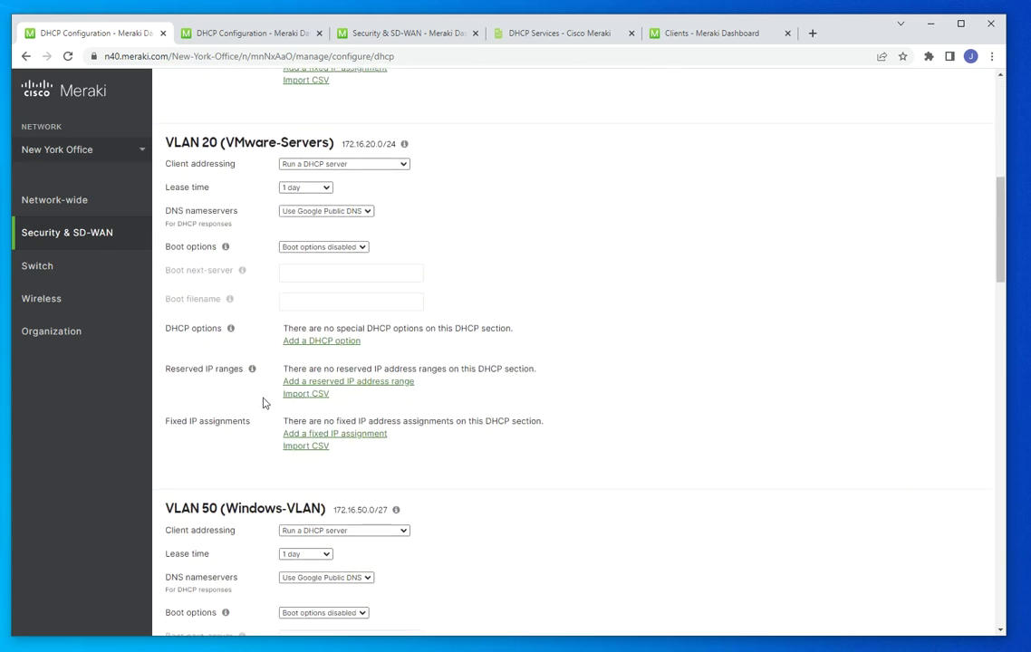
scroll(450, 416, "down", 4)
scroll(531, 410, "up", 20)
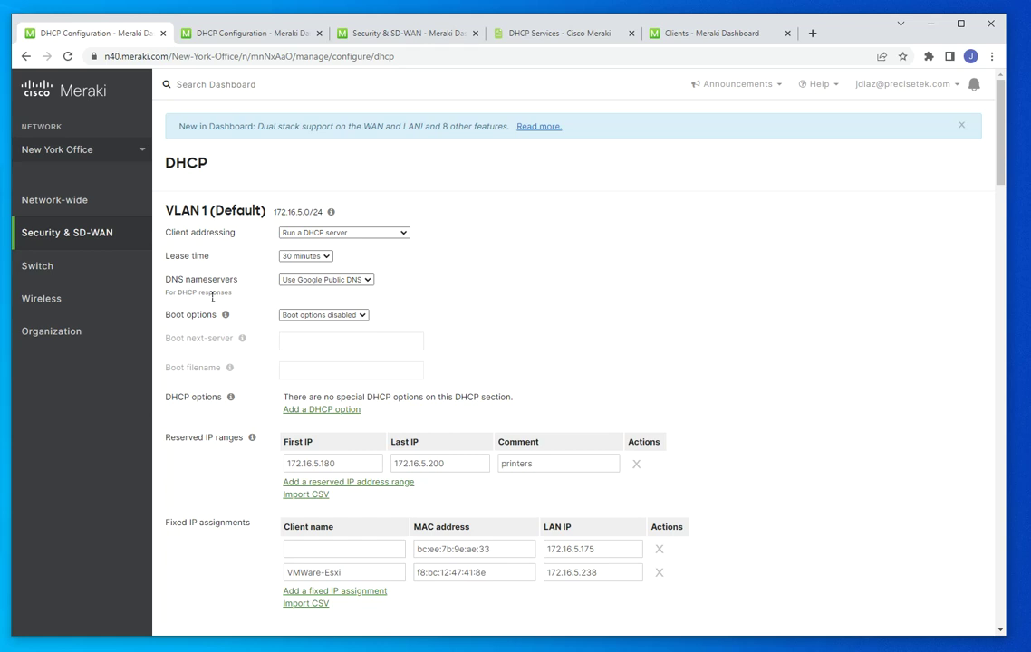
Switch VLAN 1's client addressing to 'Relay DHCP to another server'
left_click(334, 172)
mouse_move(161, 266)
left_click(404, 237)
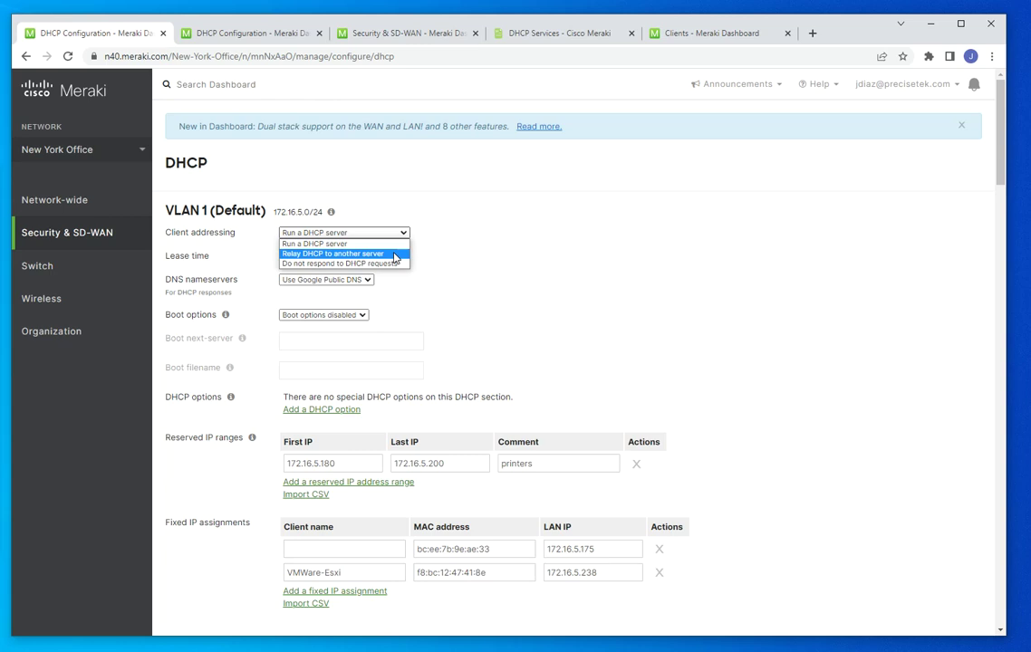
left_click(394, 258)
left_click(500, 261)
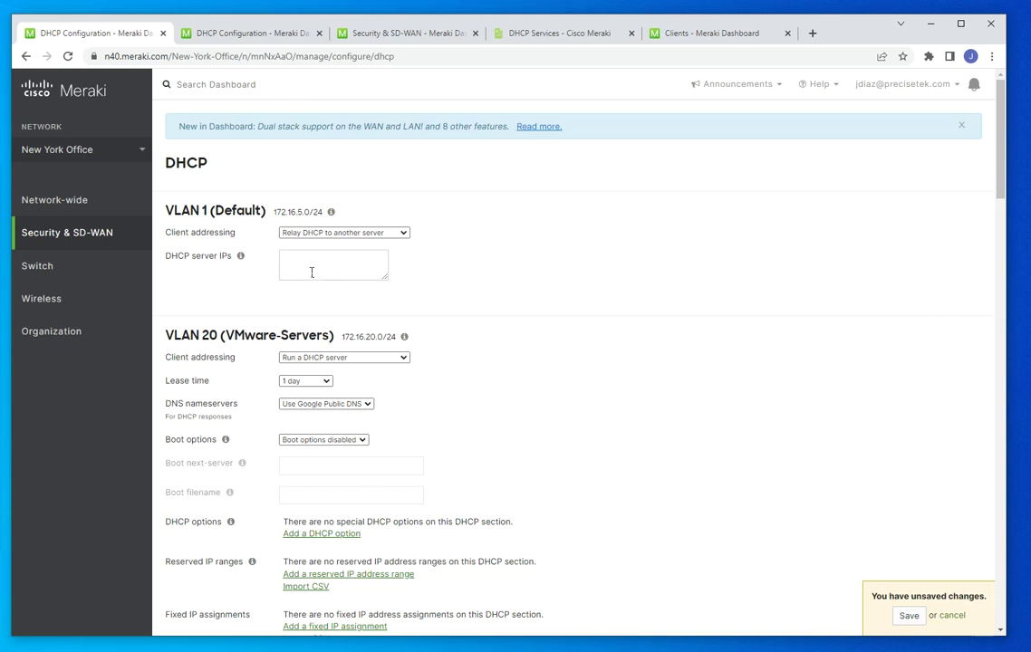
left_click(313, 272)
left_click(403, 235)
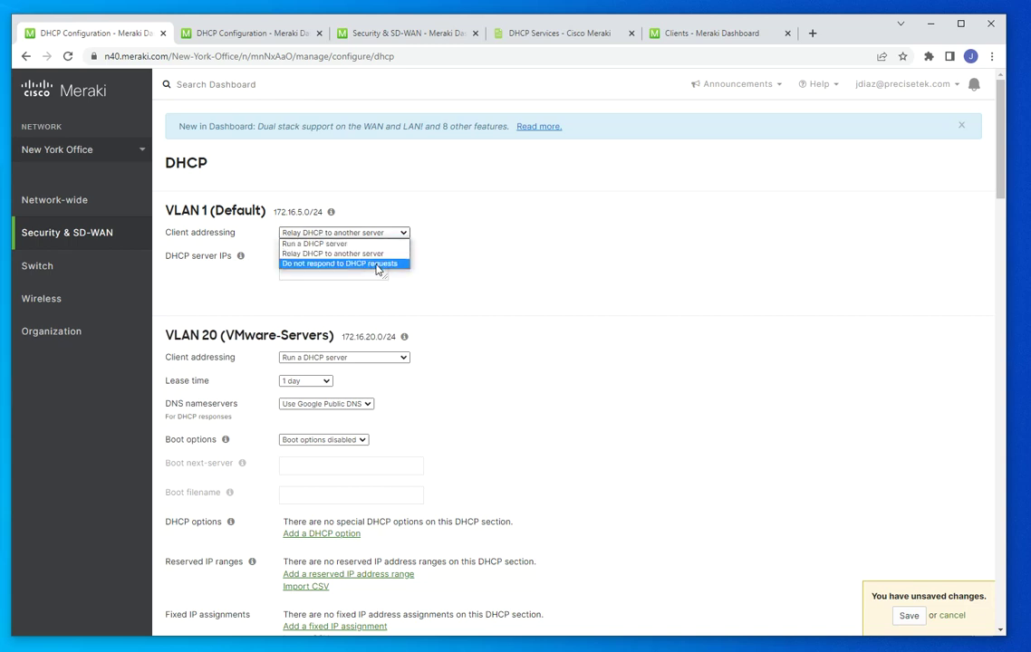
Set VLAN 1 to 'Do not respond to DHCP requests', then back to 'Run a DHCP server'
left_click(377, 264)
triple_click(453, 257)
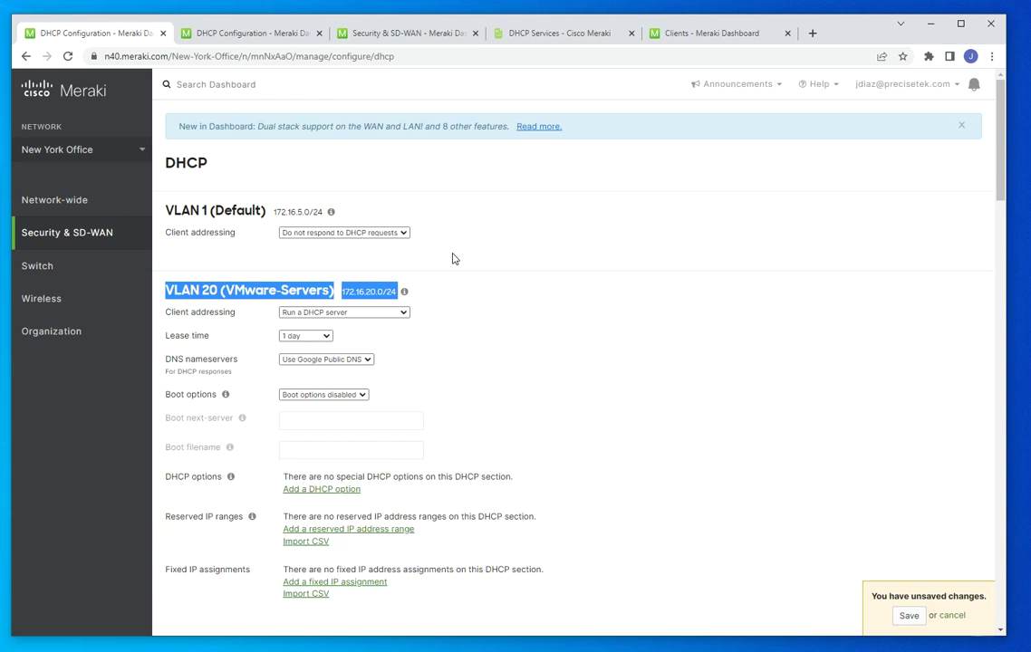
left_click(399, 233)
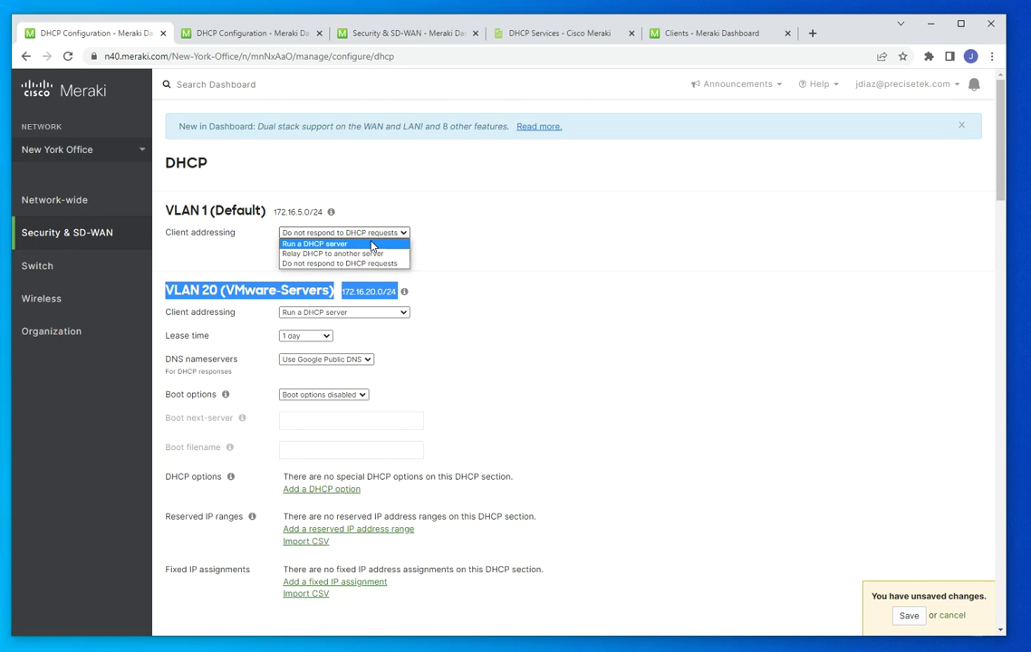
left_click(390, 242)
left_click(594, 273)
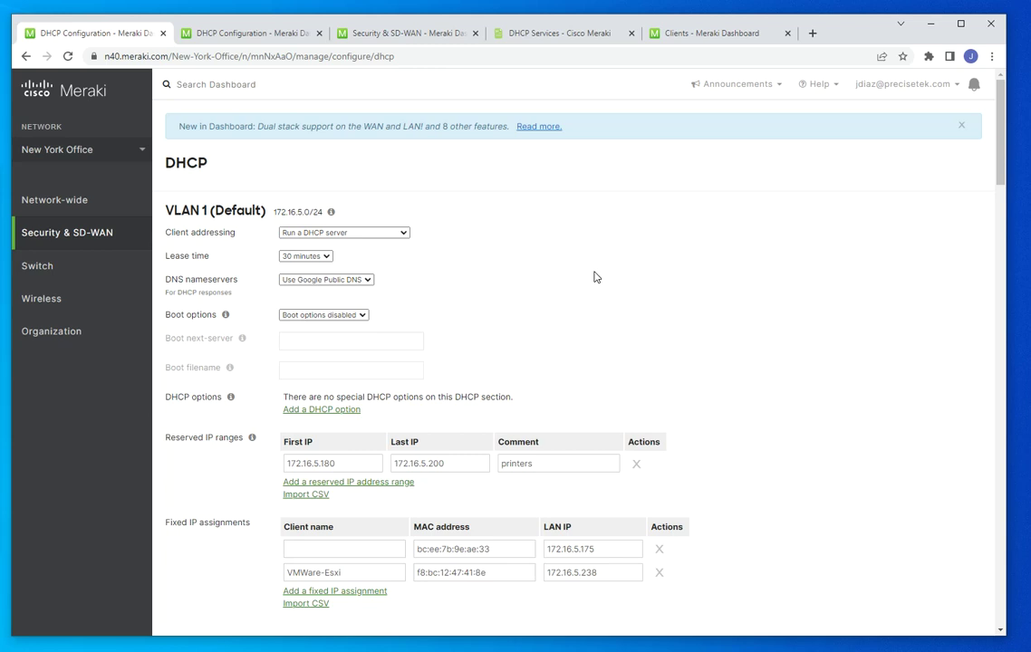
Give VLAN 1 a '1 hour' lease time and 'Proxy to upstream DNS' nameservers
left_click(308, 257)
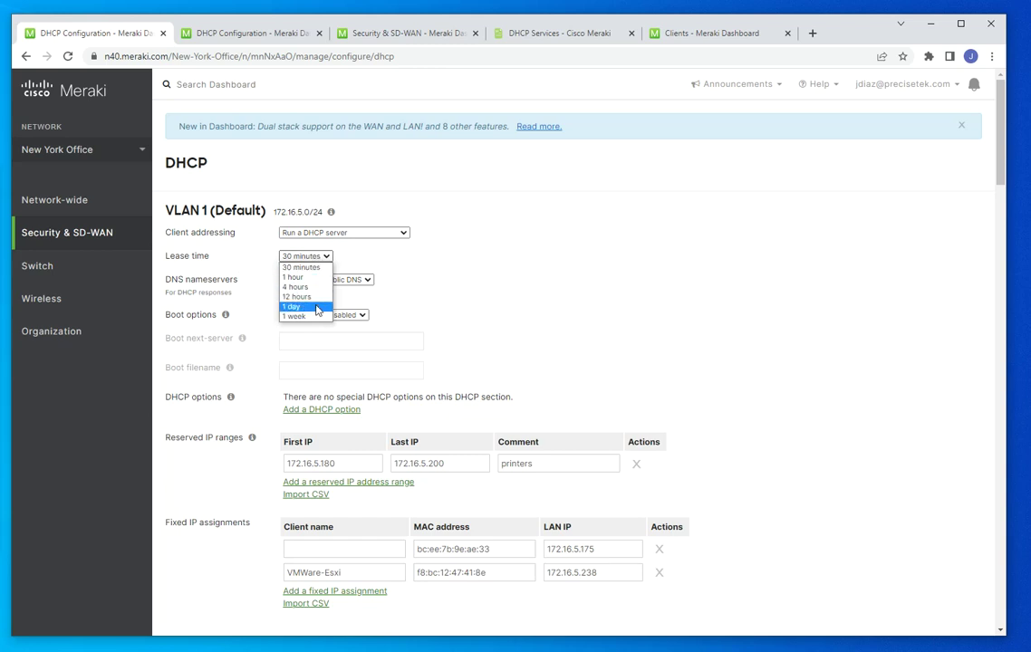
left_click(316, 278)
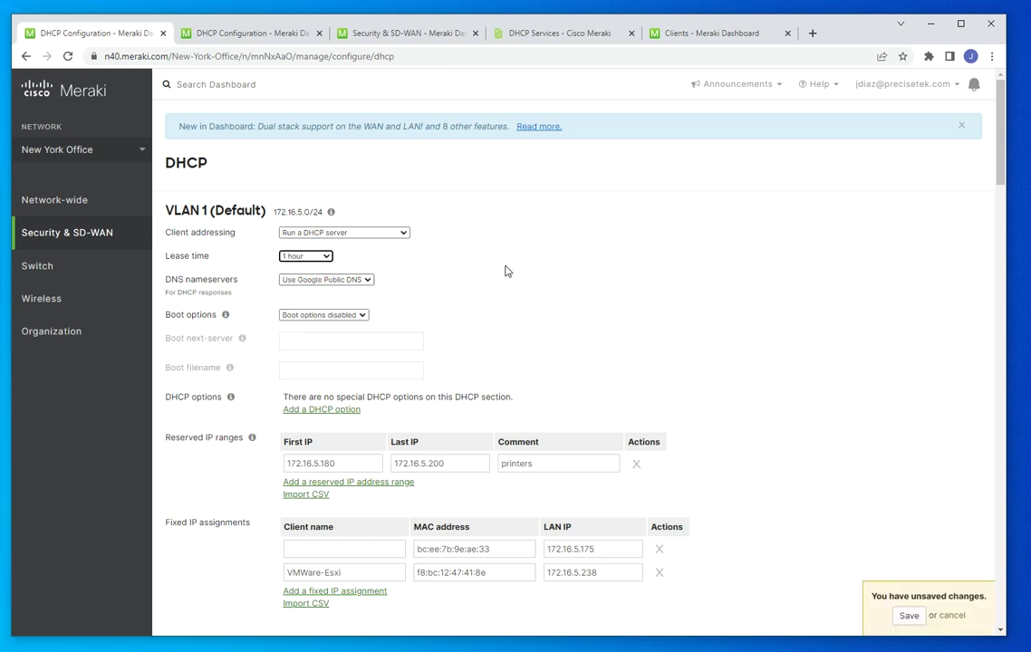
left_click(371, 281)
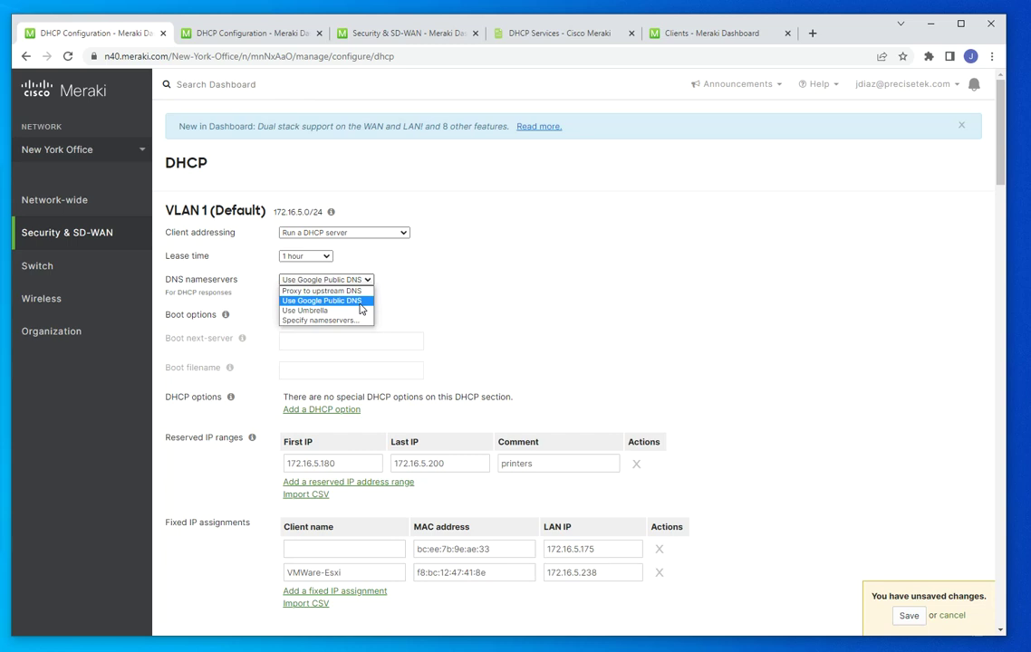
left_click(349, 291)
left_click(371, 282)
left_click(467, 241)
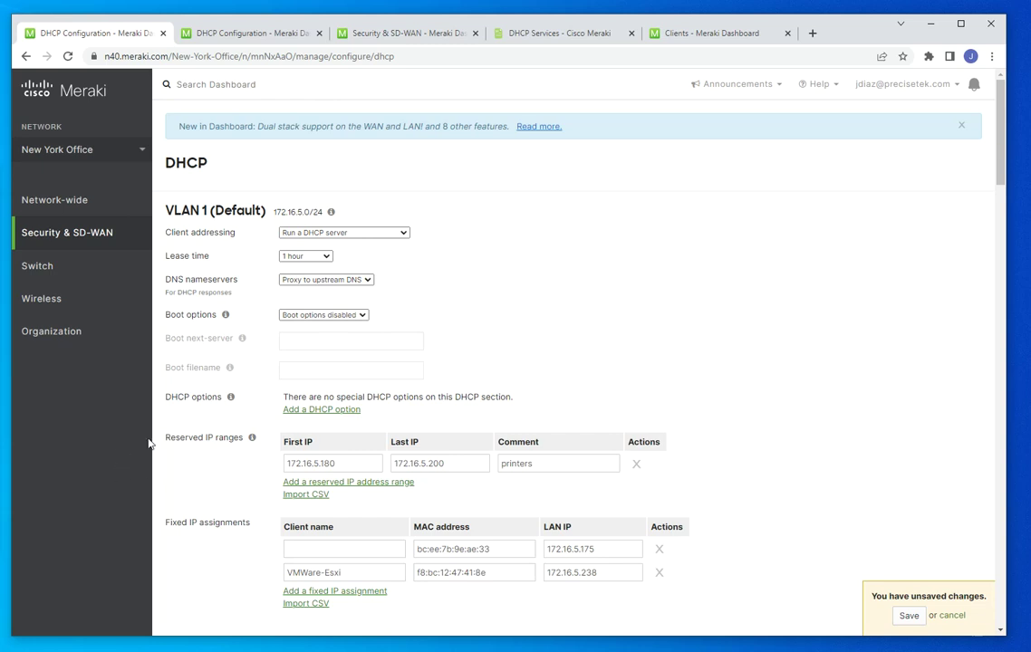
scroll(152, 399, "down", 1)
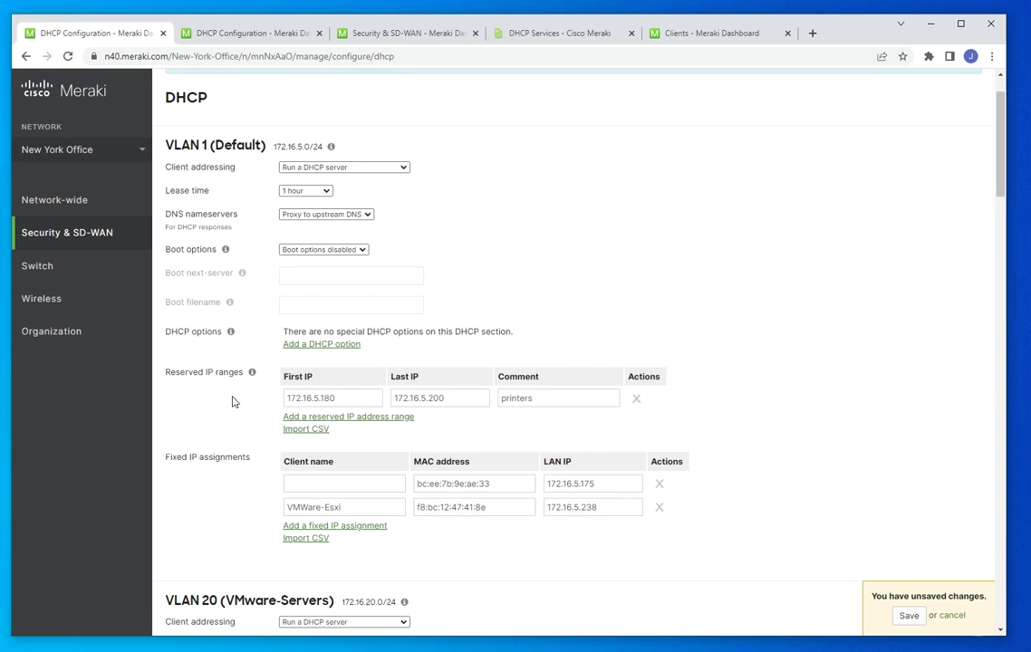
left_click(351, 405)
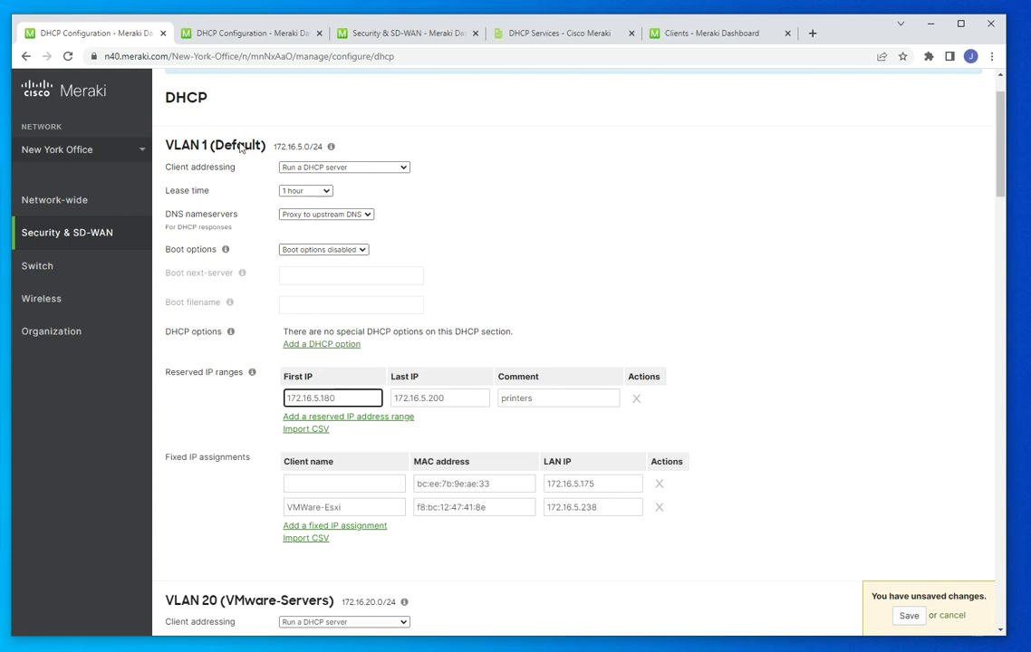
From the saved DHCP page, go to Network-wide > Clients and open the WattBox client
left_click(251, 37)
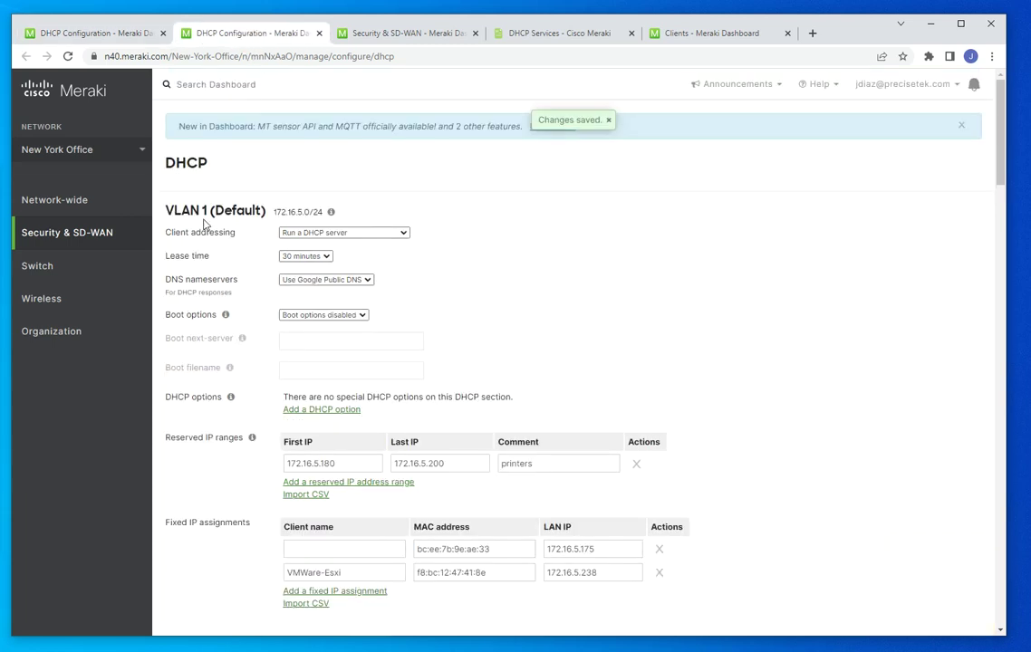
mouse_move(86, 223)
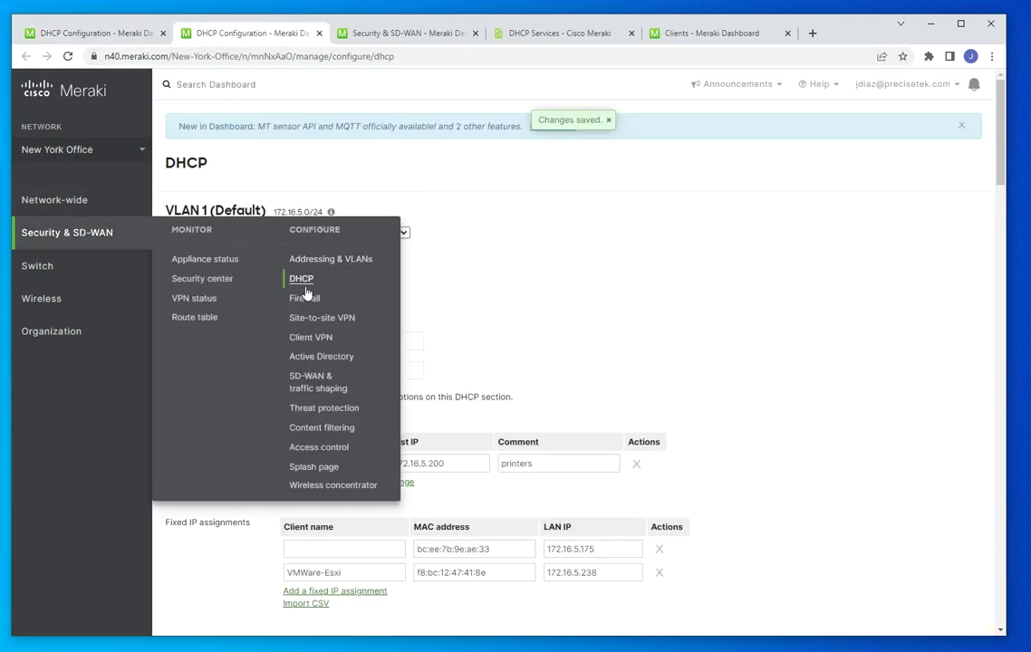
mouse_move(87, 203)
left_click(191, 231)
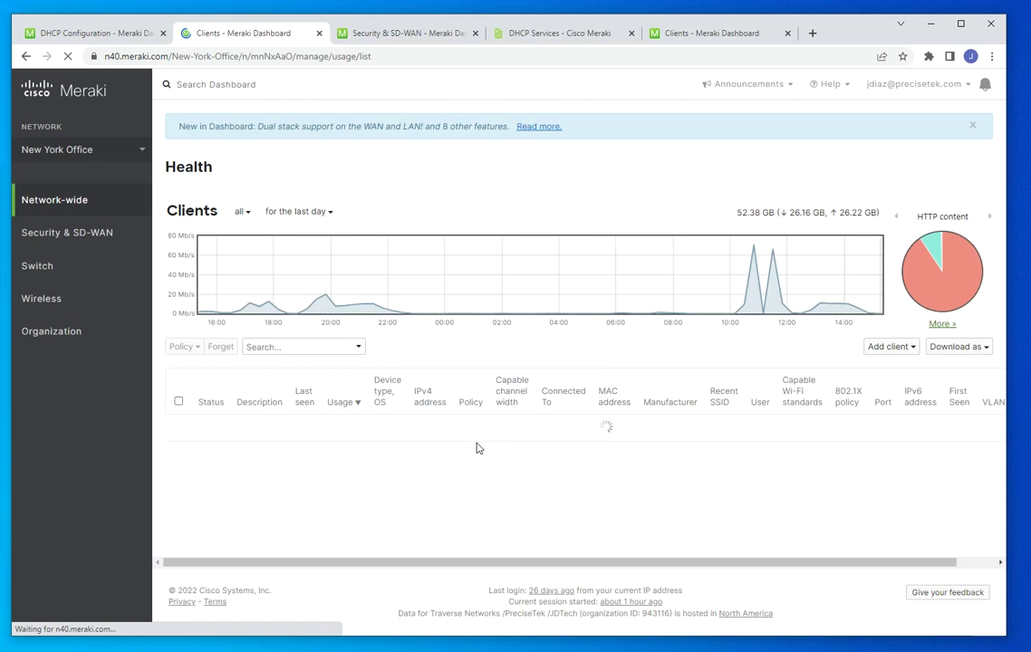
scroll(477, 433, "down", 4)
scroll(477, 434, "down", 3)
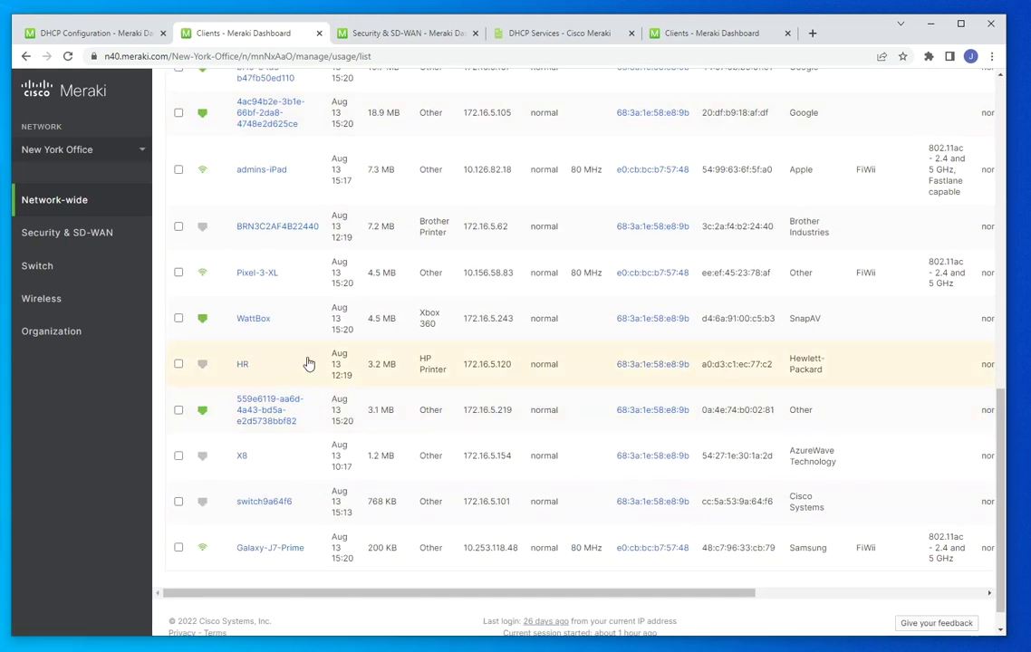
left_click(257, 323)
Change WattBox's 172.16.5.243 address from dynamic to Fixed, save, and return to DHCP Configuration
scroll(336, 391, "down", 3)
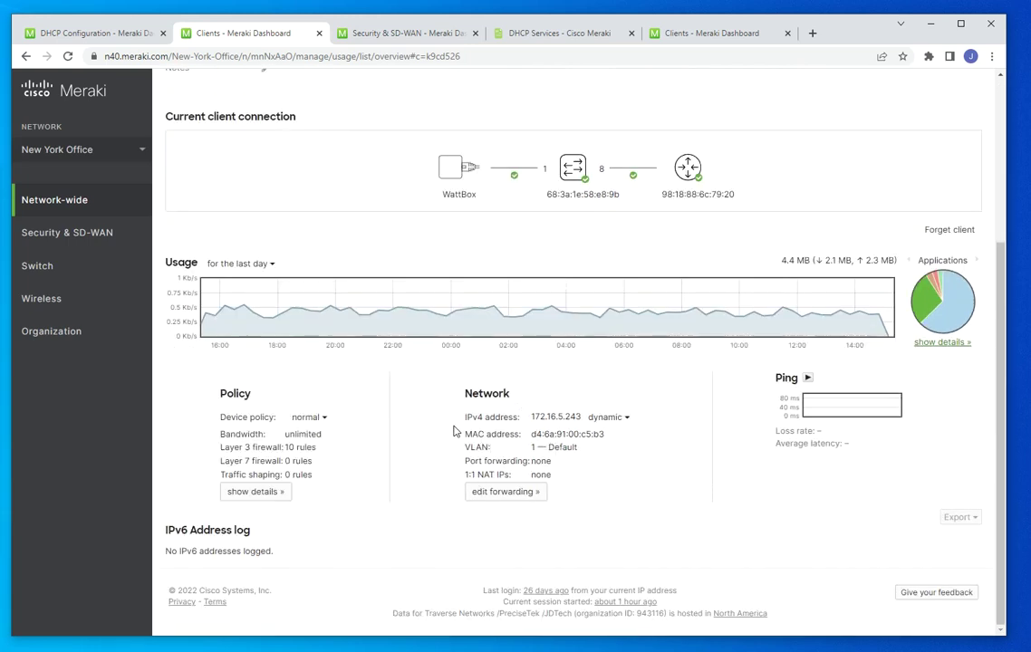
double_click(500, 395)
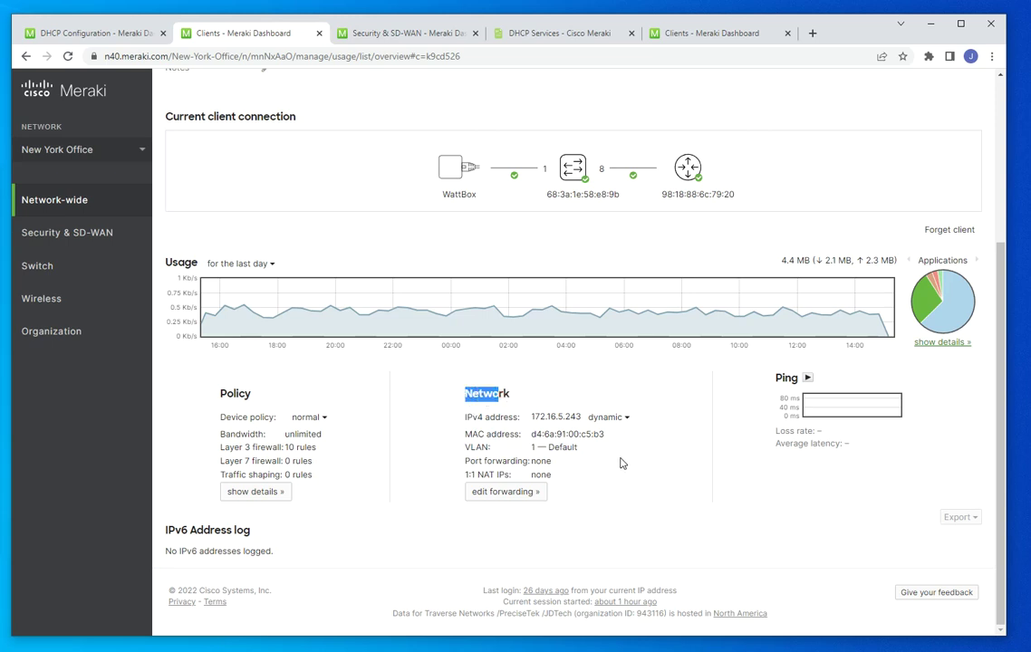
left_click(472, 426)
left_click_drag(466, 417, 546, 417)
left_click(626, 417)
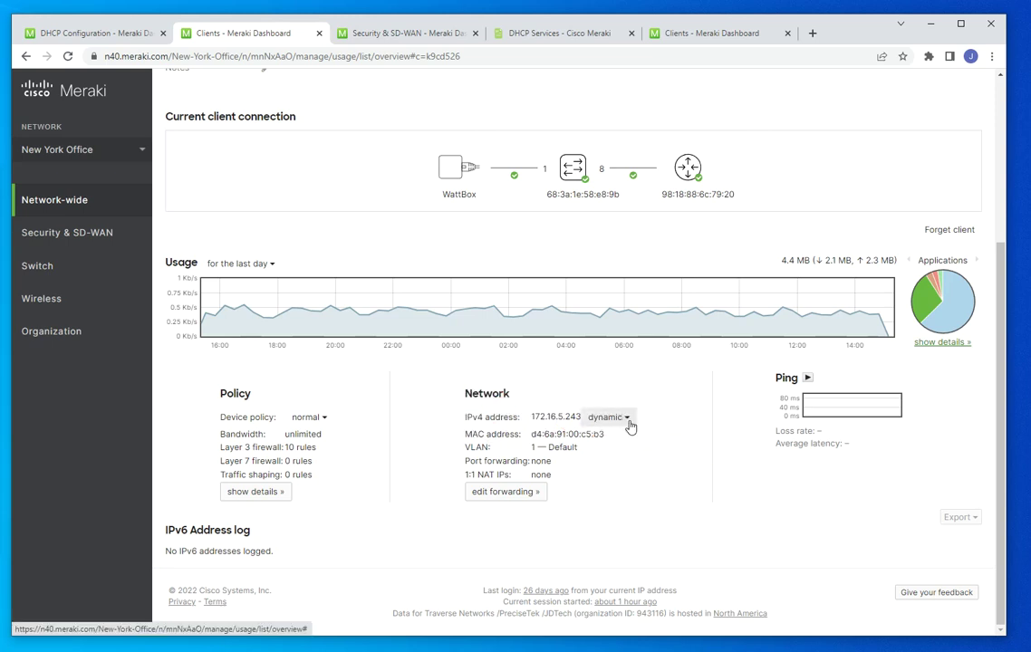
left_click(628, 424)
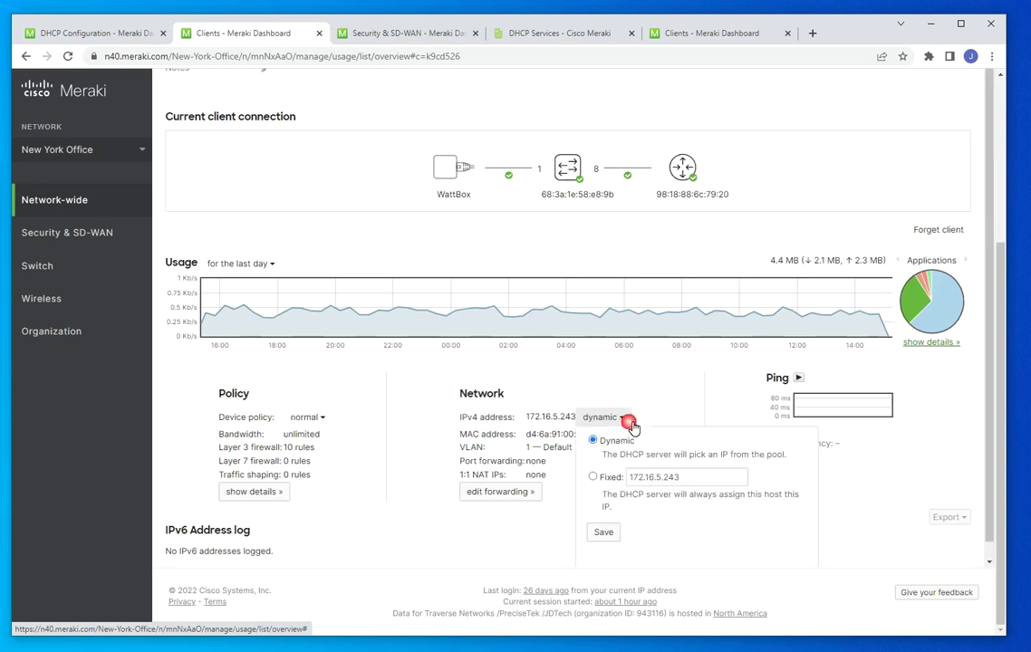
left_click(593, 477)
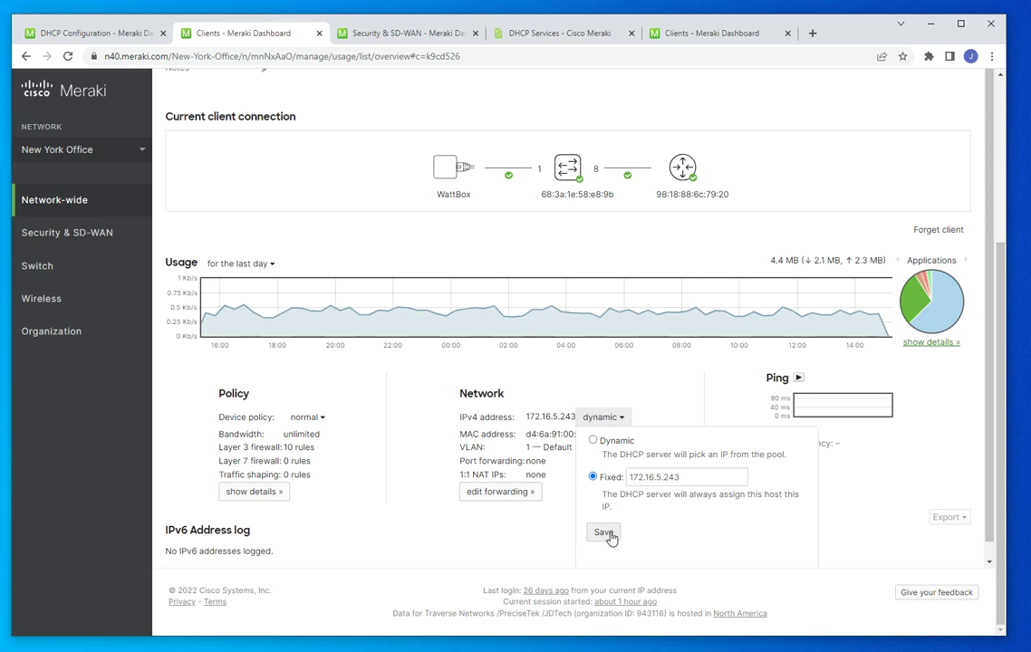
left_click(609, 536)
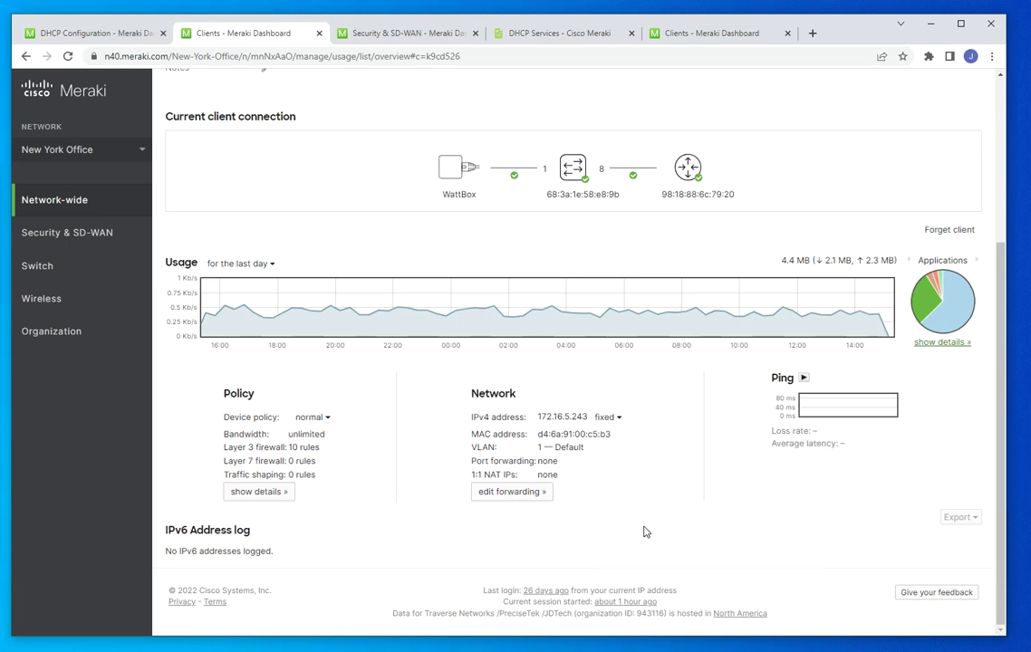
left_click(116, 36)
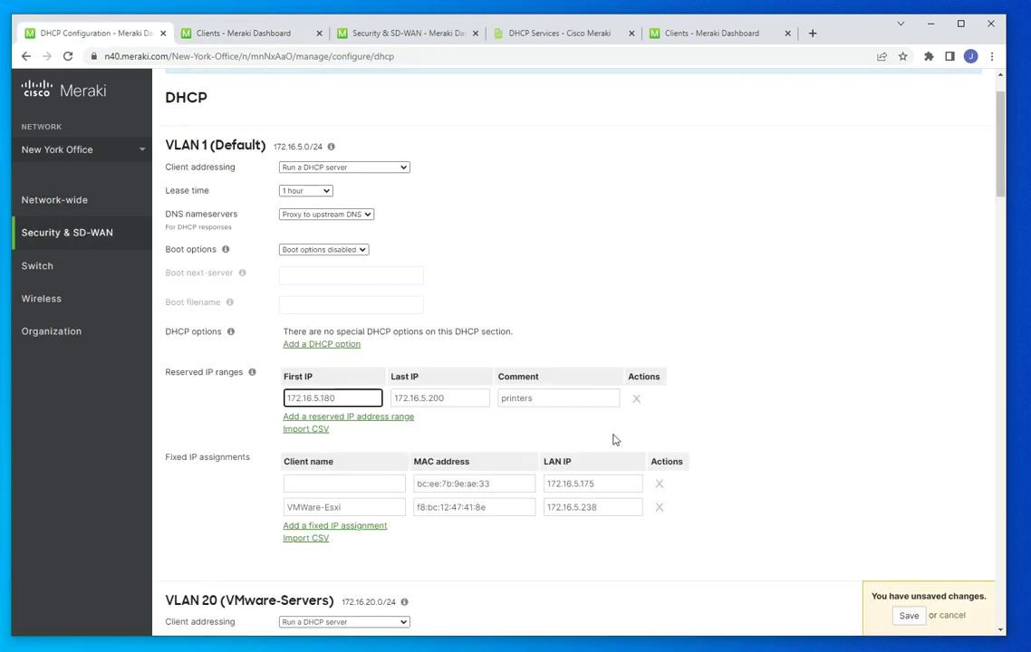
Reload the DHCP Configuration page, discarding the unsaved changes
left_click(428, 54)
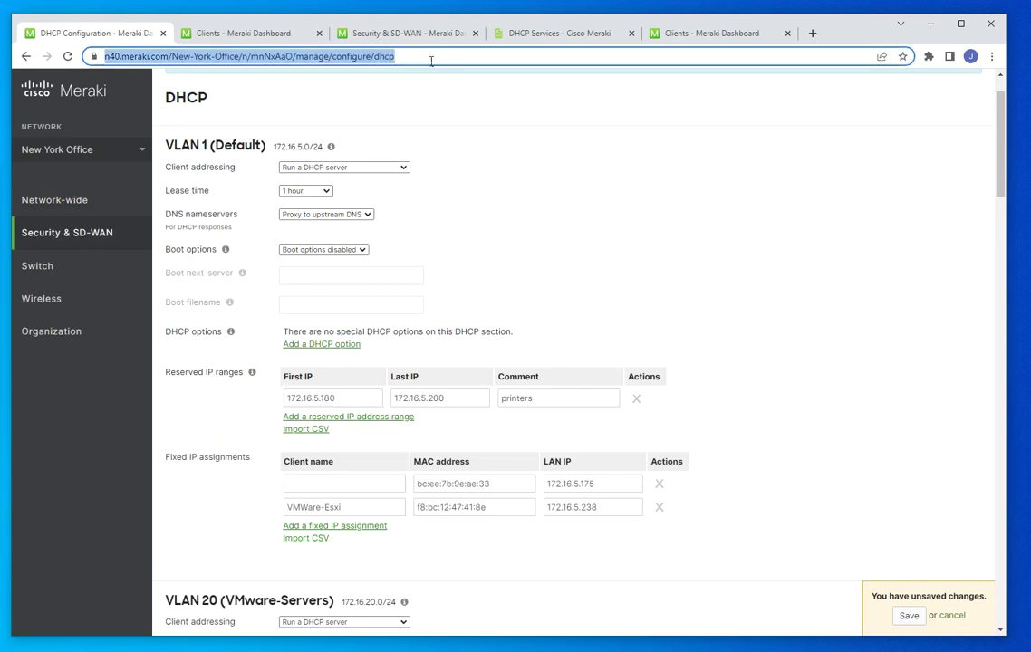
key("Return")
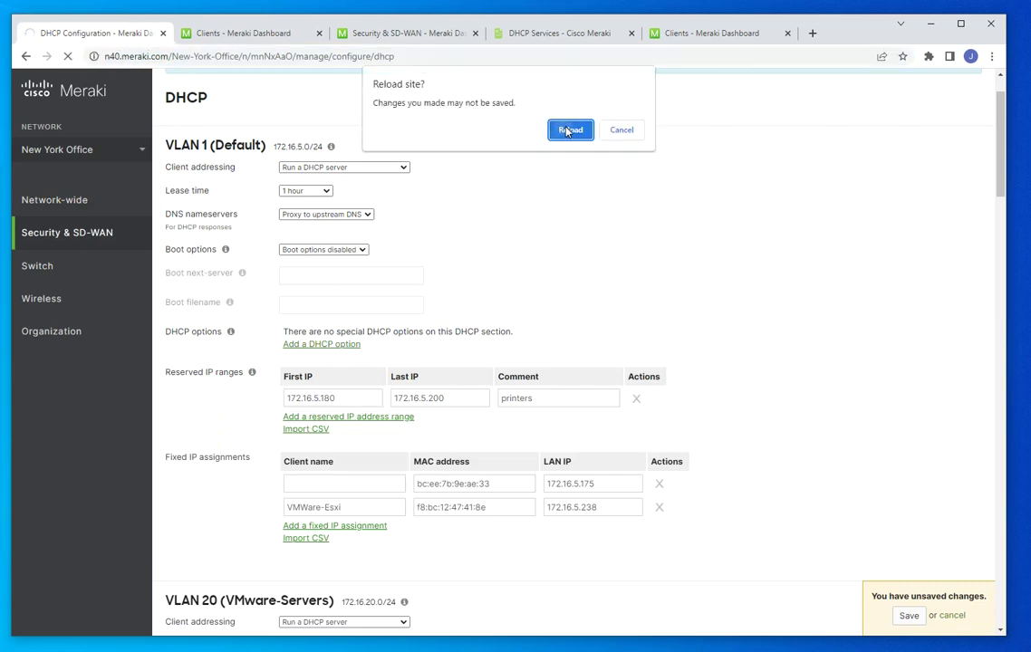
left_click(571, 130)
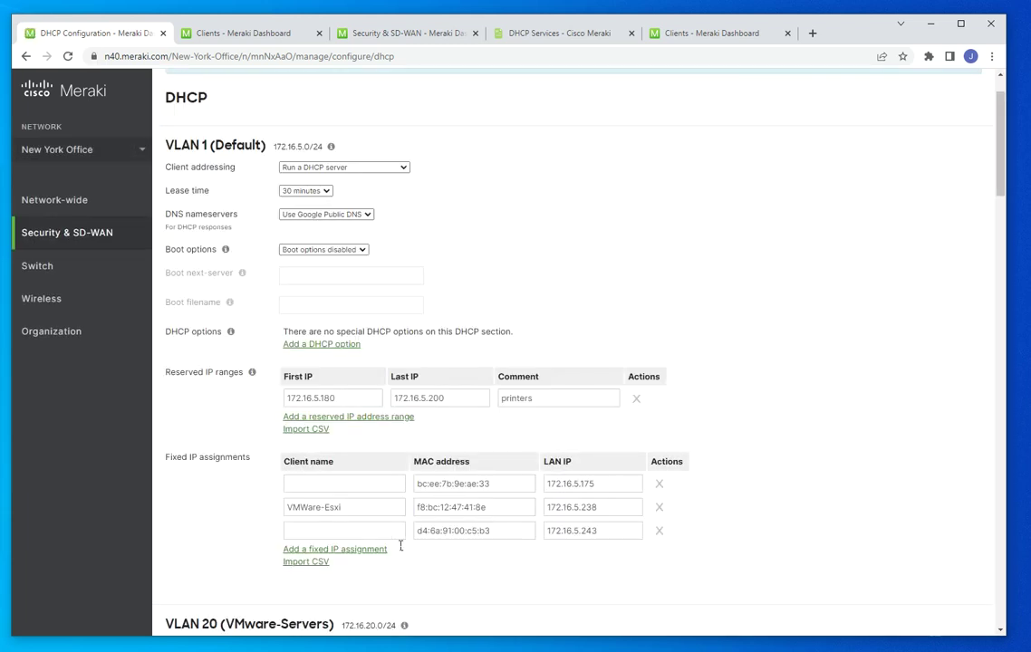
Name the new 172.16.5.243 fixed assignment 'watt'
left_click(609, 532)
left_click(327, 534)
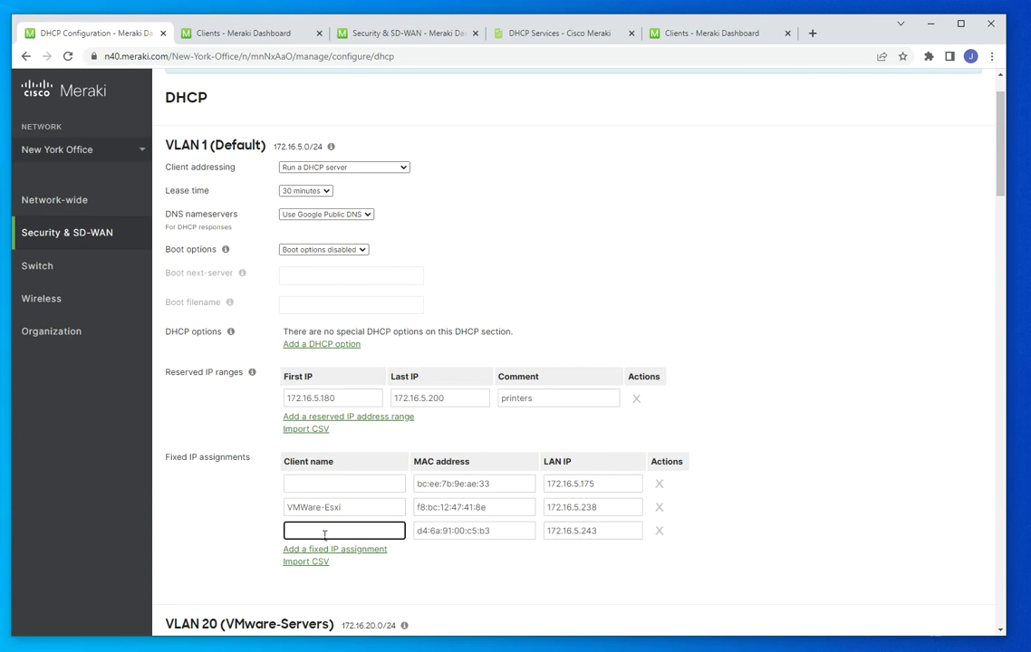
type("watt")
left_click(870, 359)
Look over the VLAN 20 and VLAN 50 DHCP settings, then go to the appliance's DHCP status
scroll(767, 317, "down", 1)
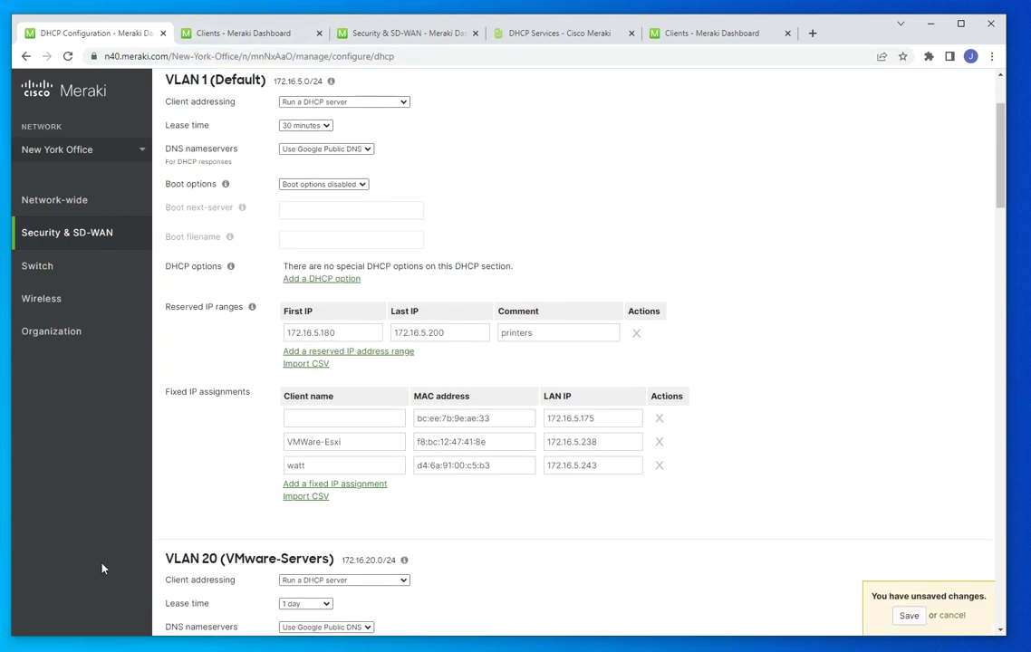
scroll(203, 449, "down", 2)
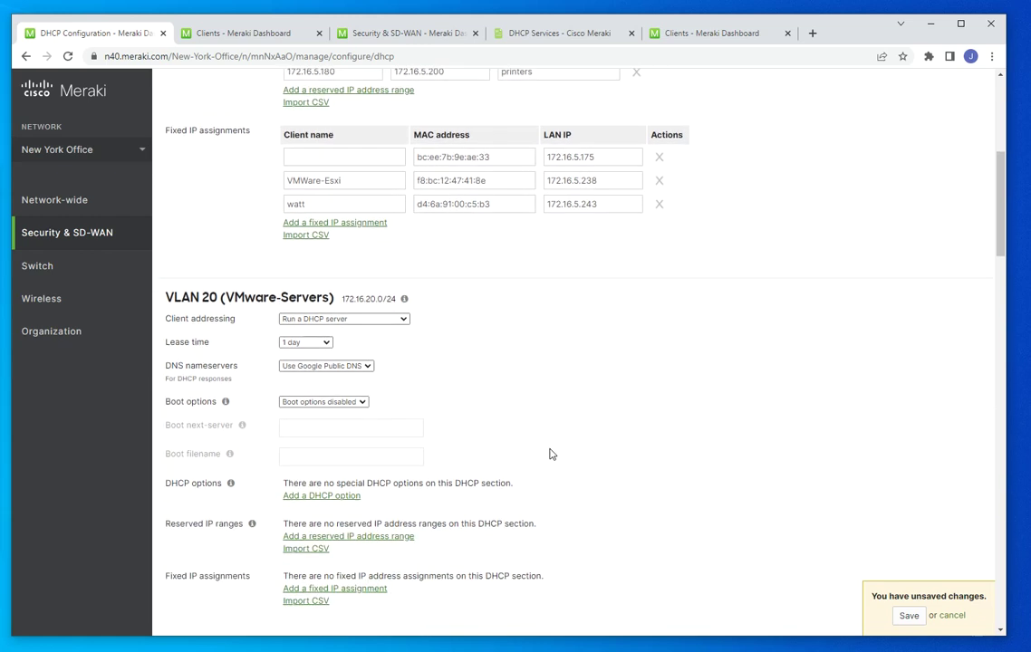
scroll(553, 454, "down", 3)
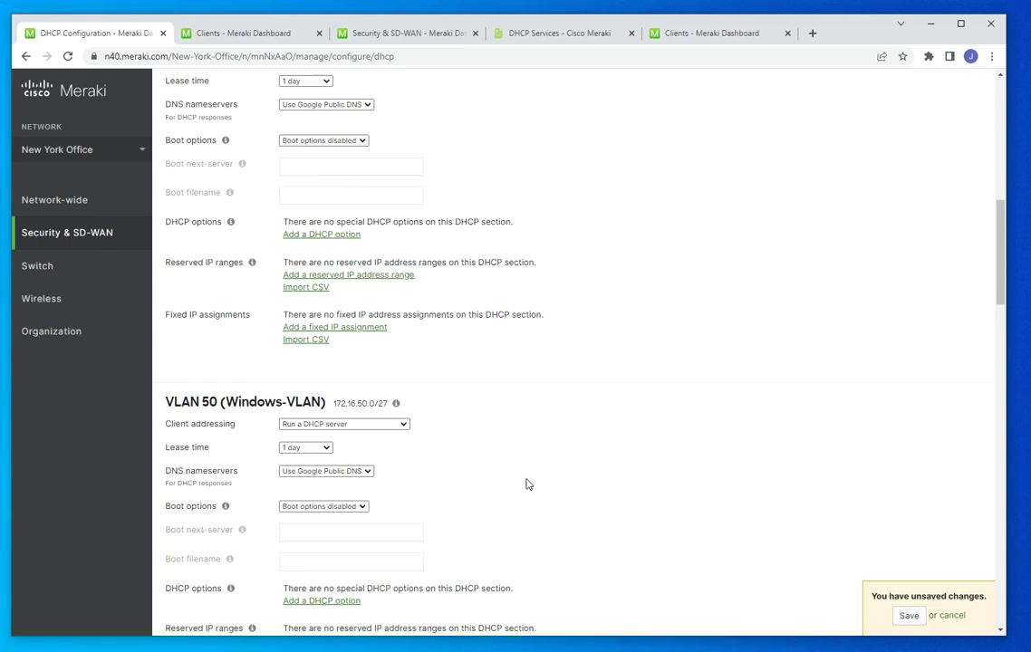
left_click(432, 38)
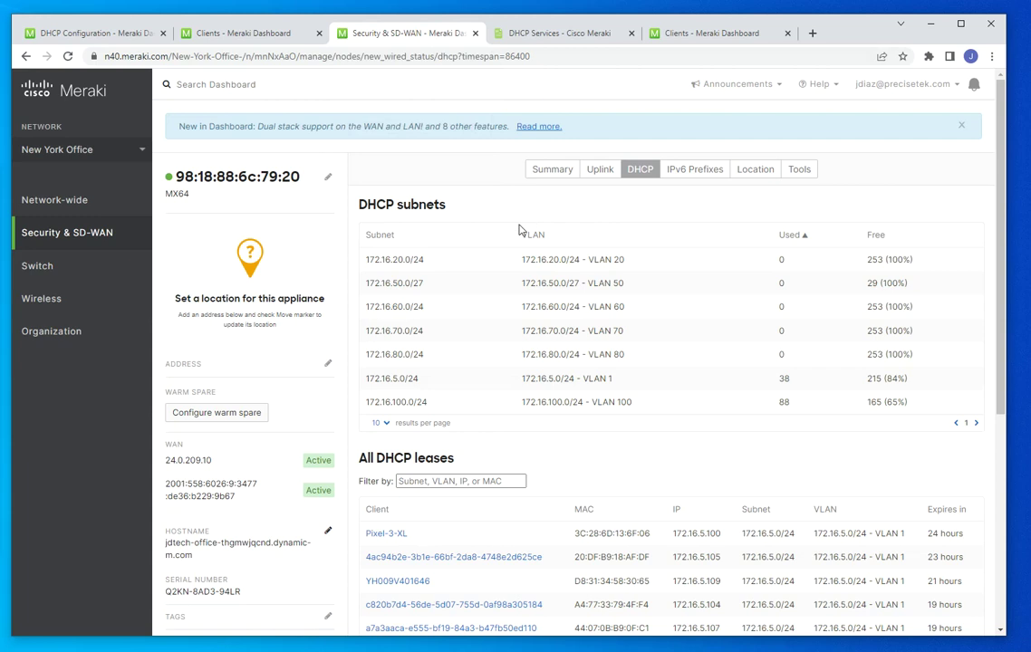
Review the appliance status DHCP subnets and leases, then open Galaxy-J7-Prime's client details
mouse_move(82, 240)
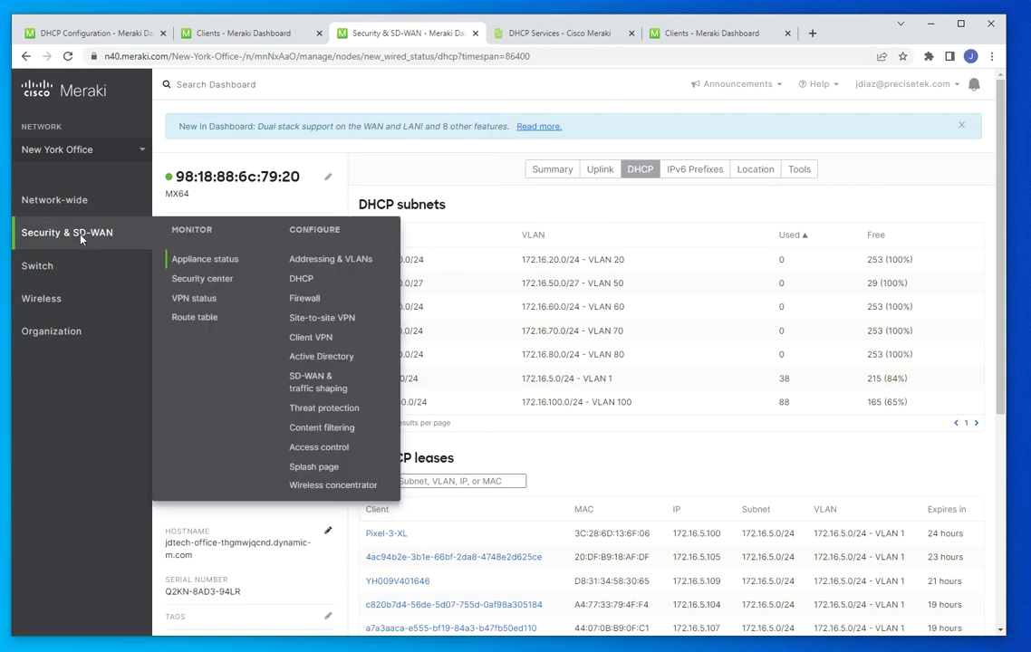
left_click(224, 266)
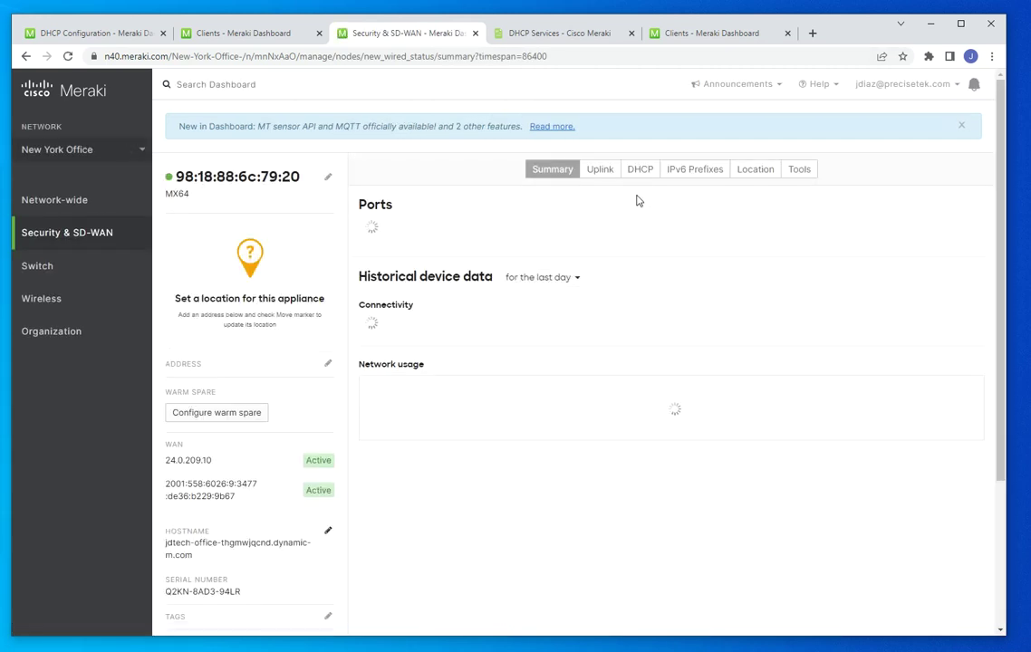
left_click(640, 171)
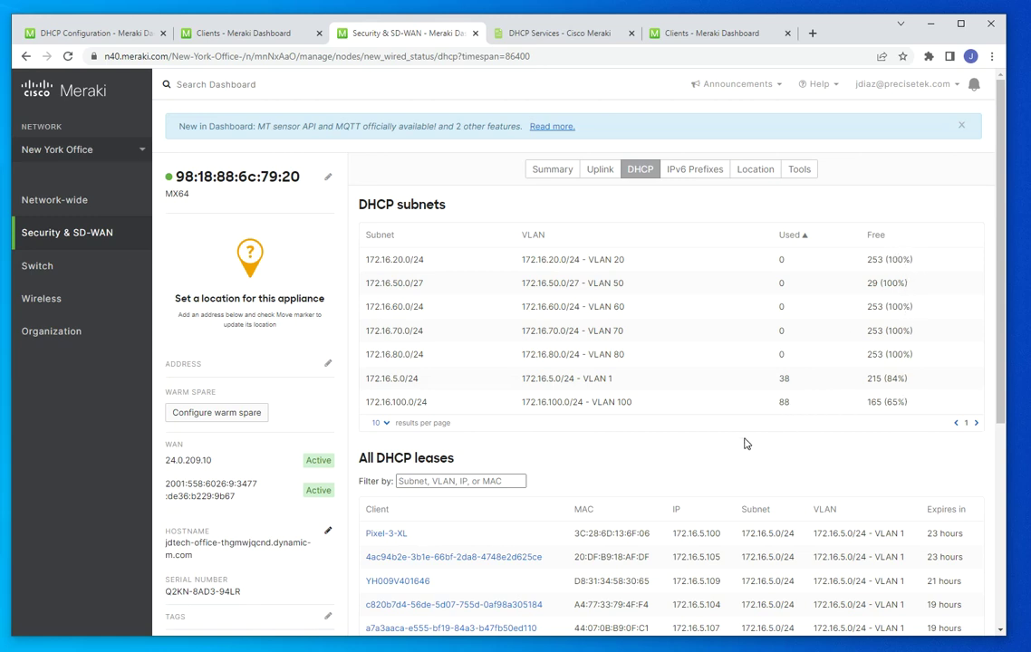
scroll(743, 439, "down", 2)
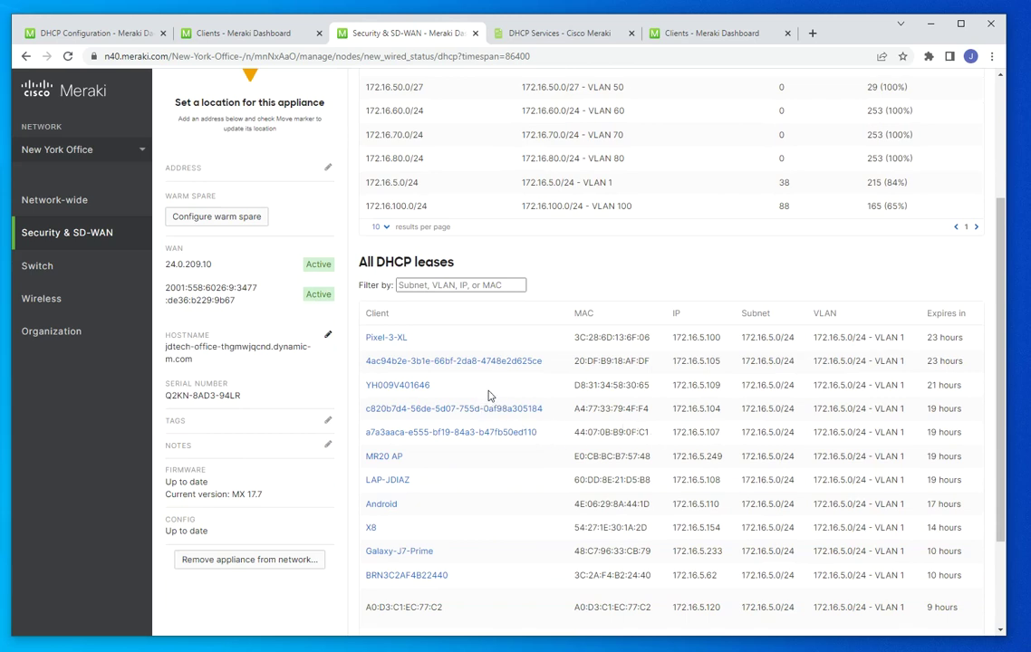
scroll(449, 453, "down", 2)
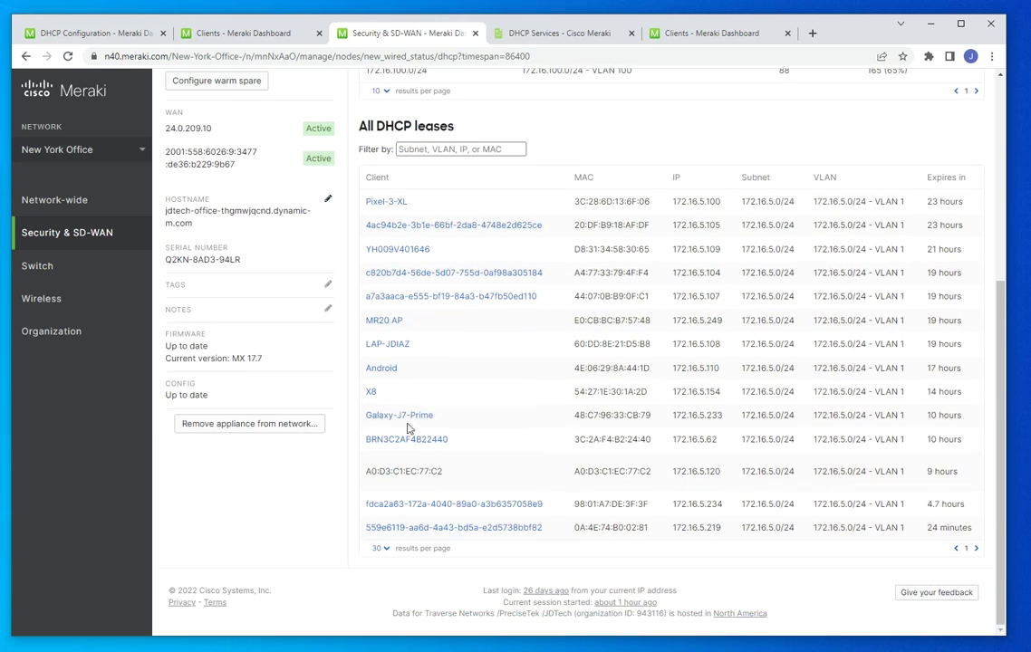
left_click(410, 425)
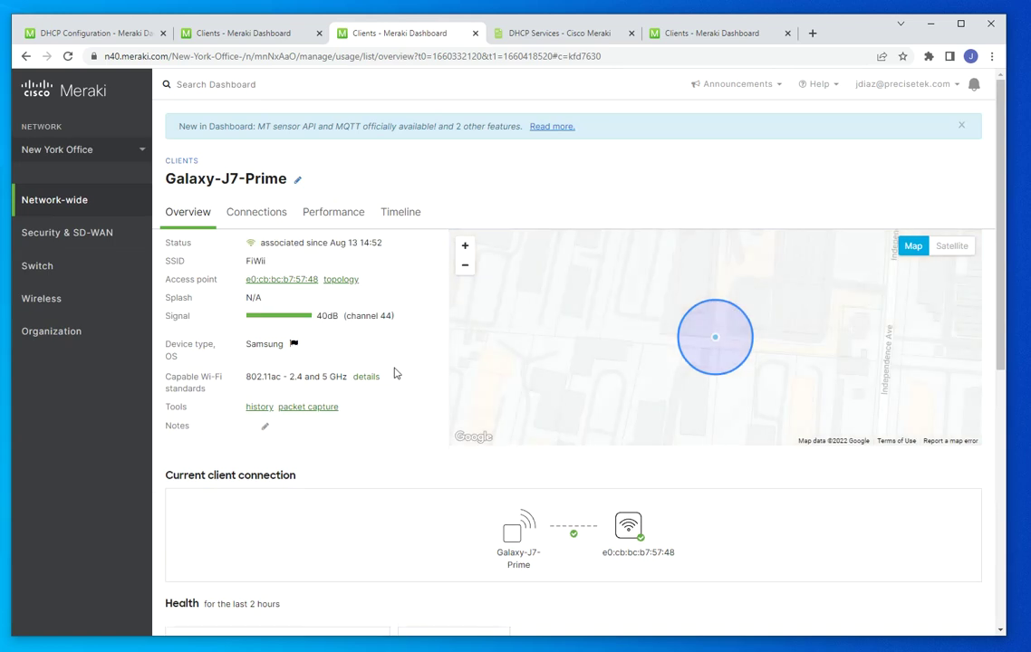
scroll(397, 368, "down", 1)
scroll(483, 357, "down", 5)
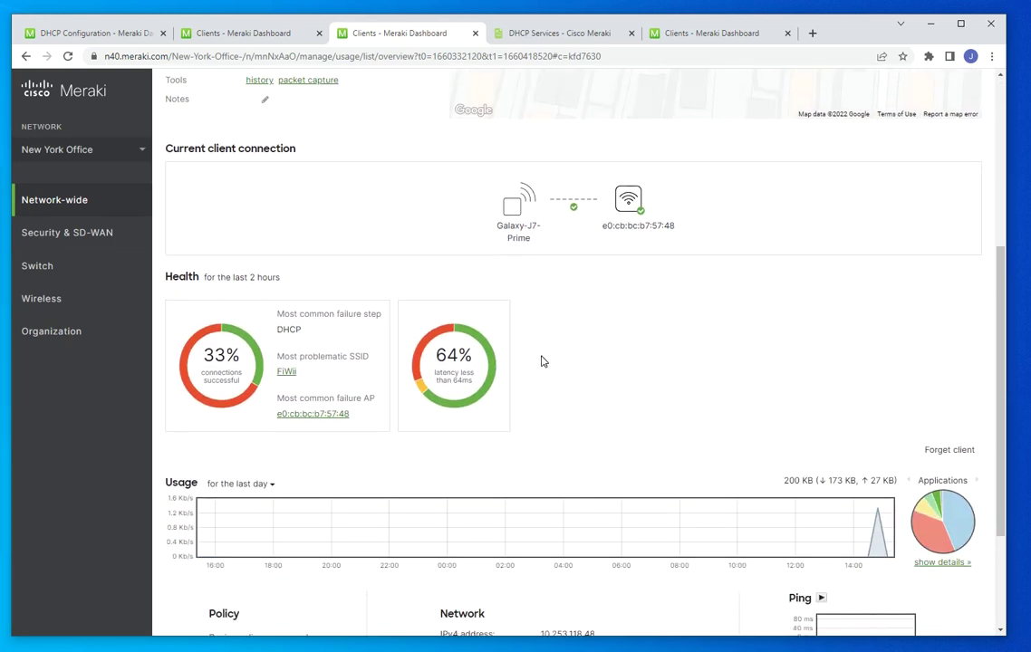